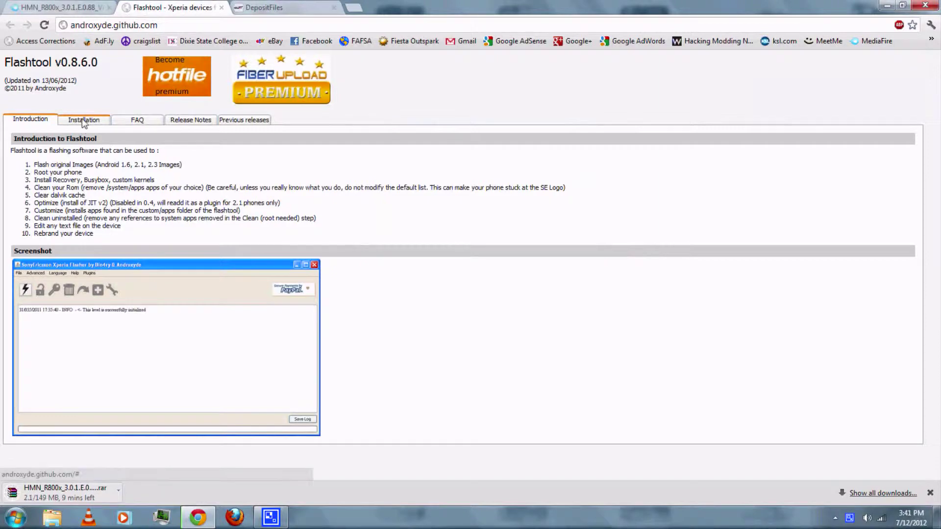
- Download the full Windows Edition v0.8.0.0 installer of Flashtool from hotfile using the regular free download
click(84, 122)
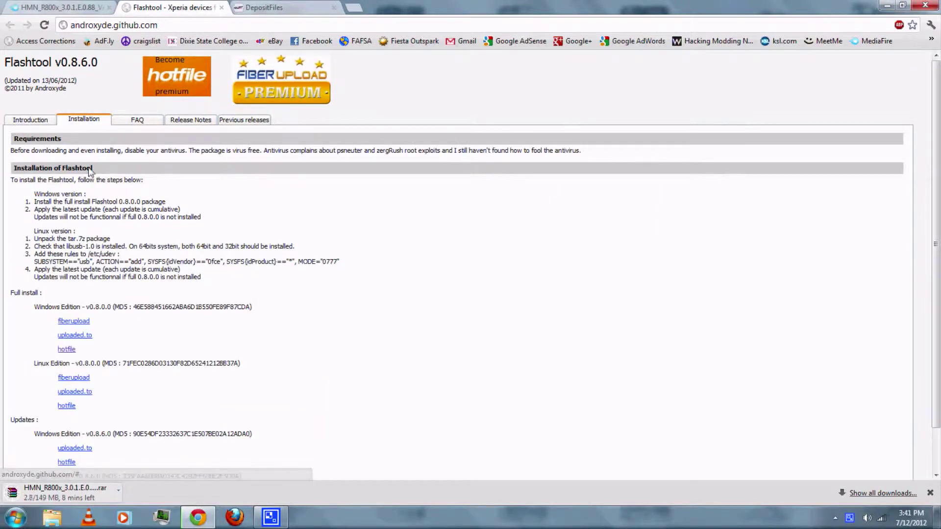
click(69, 351)
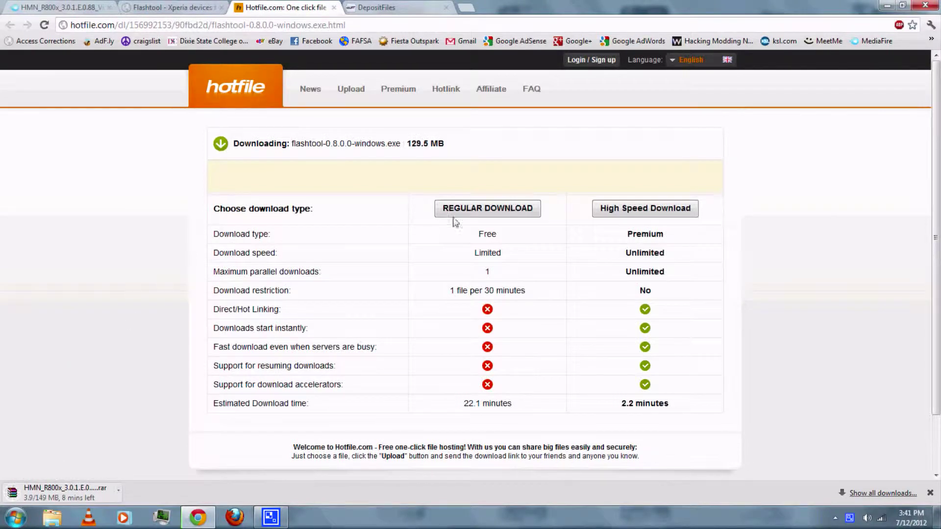
click(478, 210)
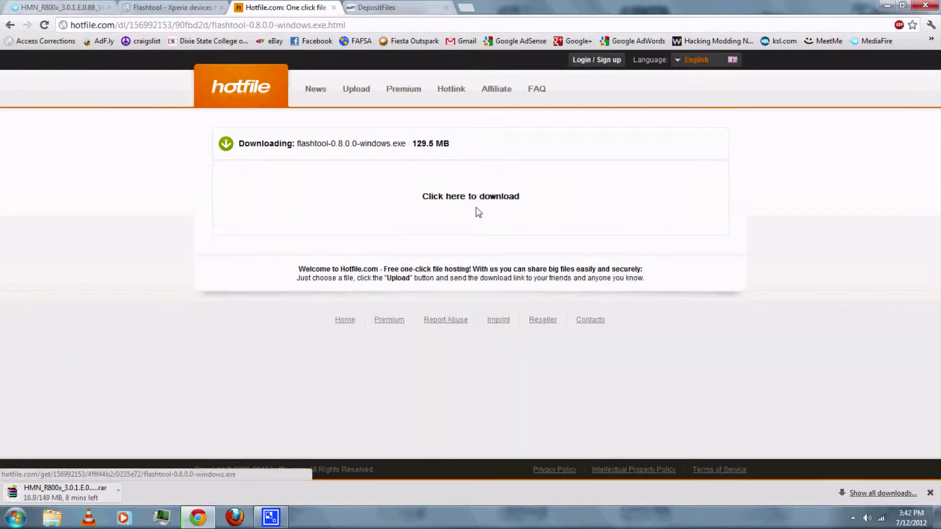
click(466, 207)
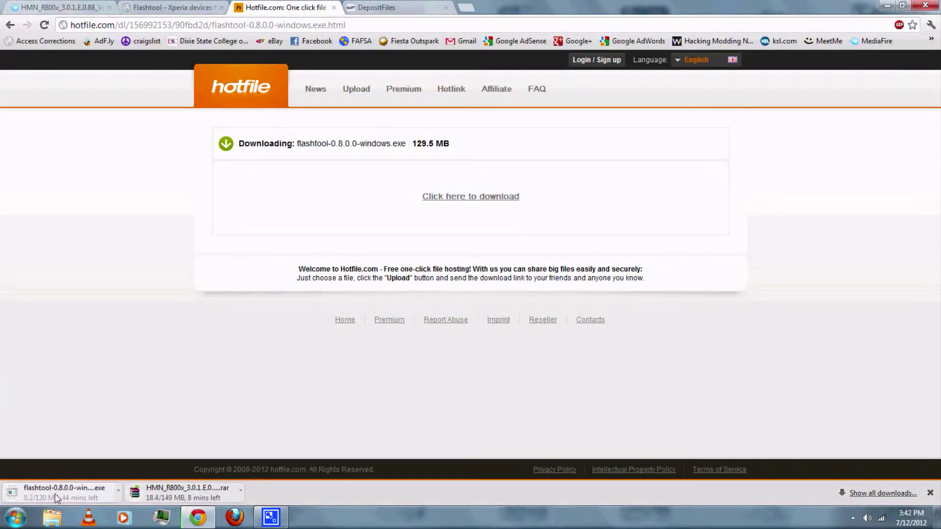
- Download SuperOneClickv2.3.3-ShortFuse.zip from the open DepositFiles page using the regular free mode
click(388, 7)
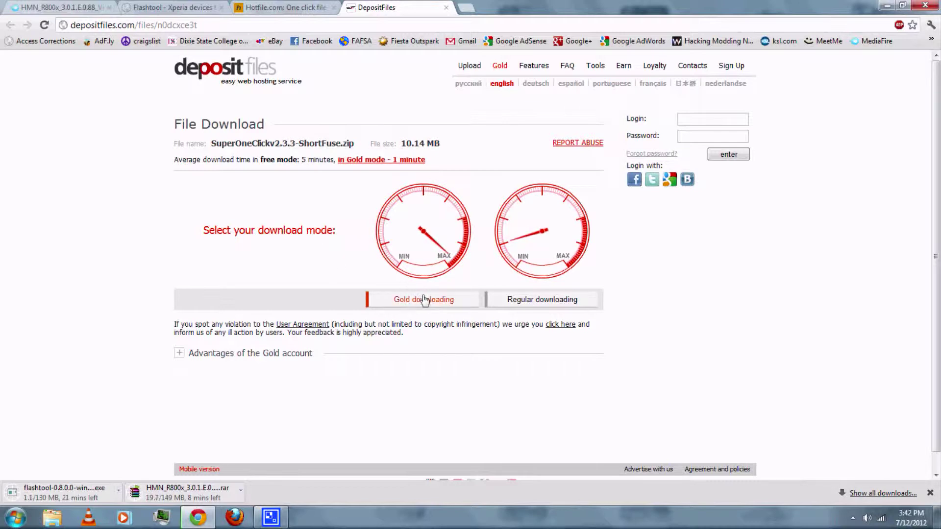
click(539, 303)
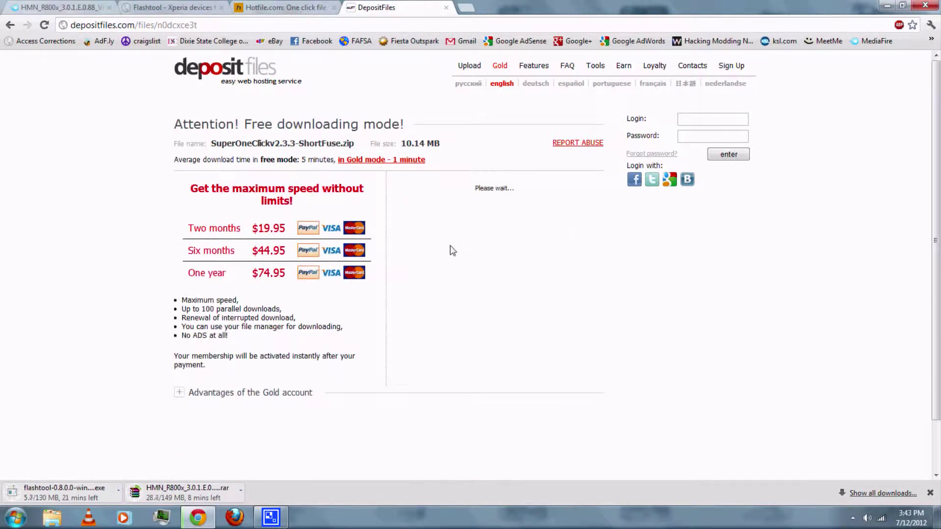
click(474, 193)
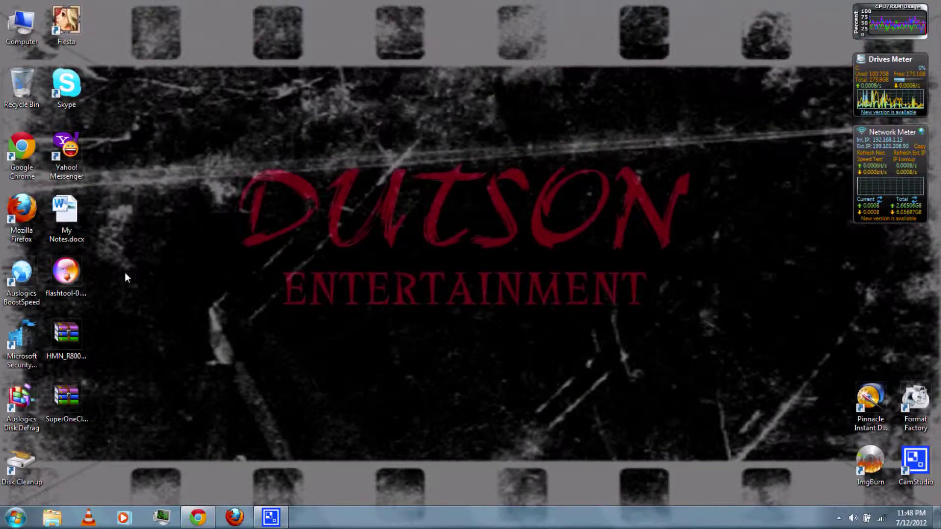
- Run the flashtool-0.8.0.0-windows.exe installer from the desktop and install Flashtool into C:\Flashtool
double_click(66, 273)
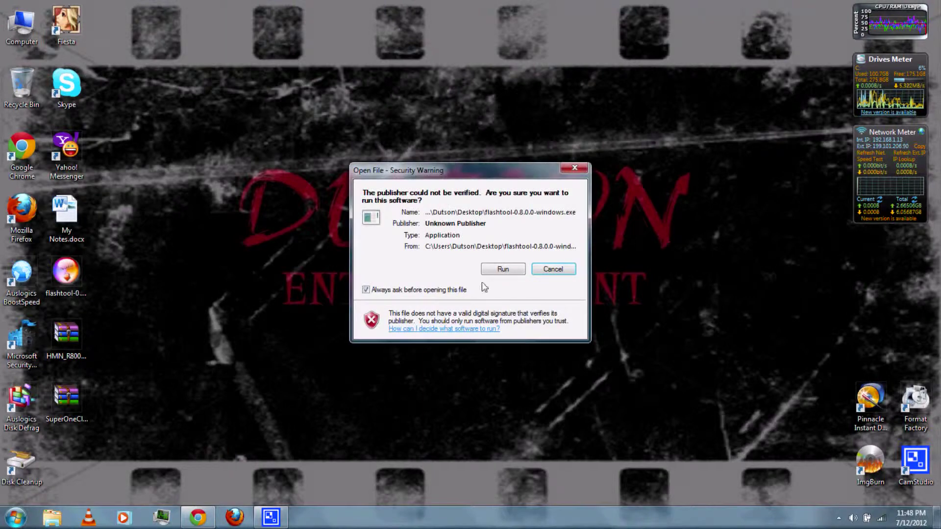
click(500, 269)
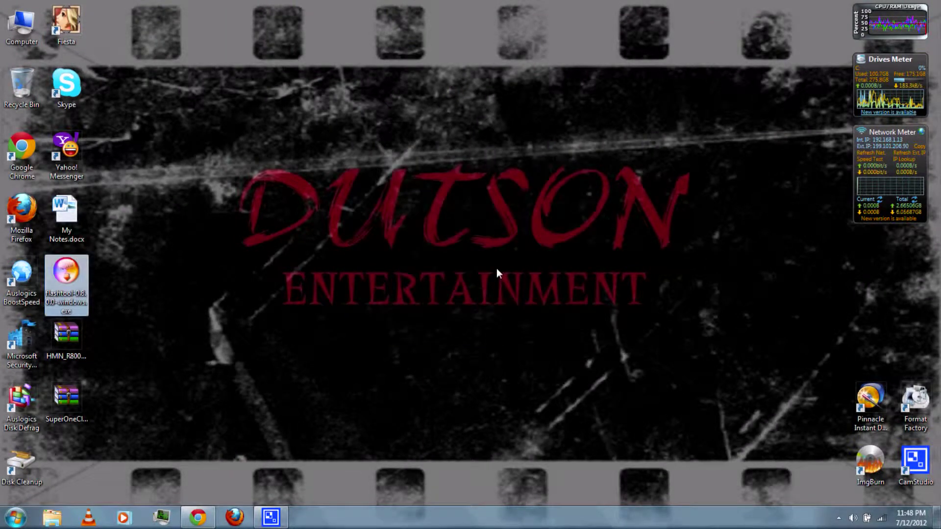
click(510, 306)
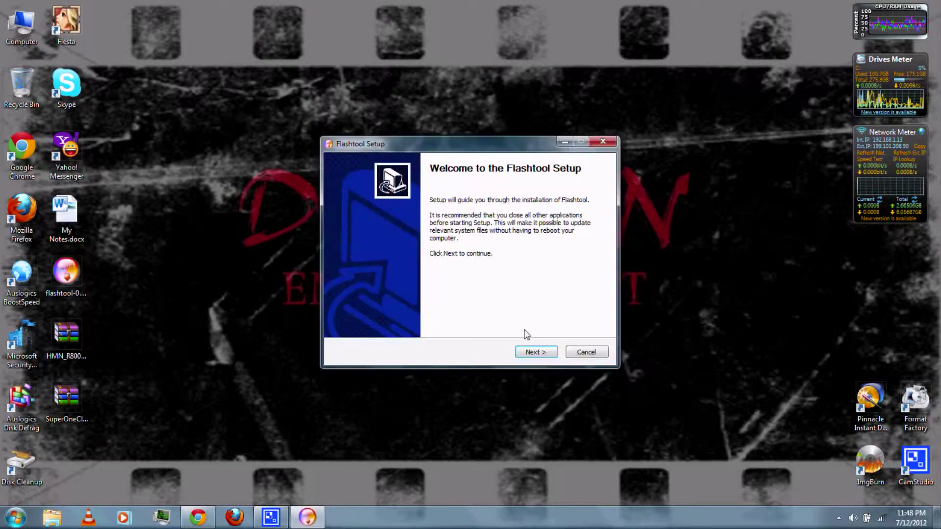
click(535, 351)
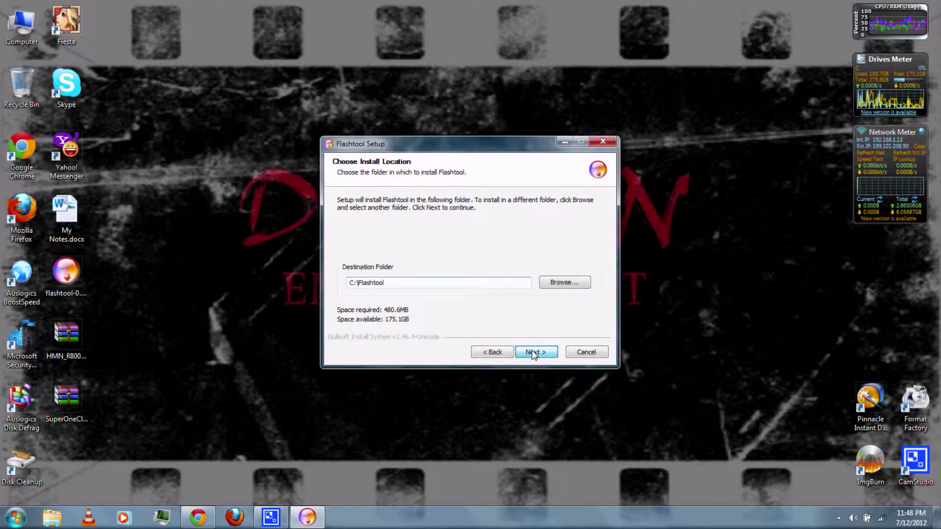
click(535, 353)
click(534, 353)
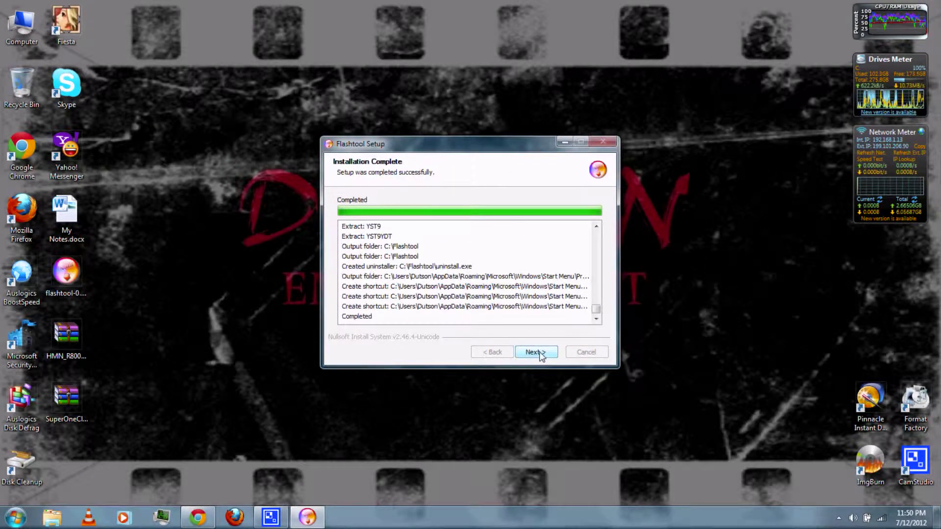
click(539, 353)
click(539, 353)
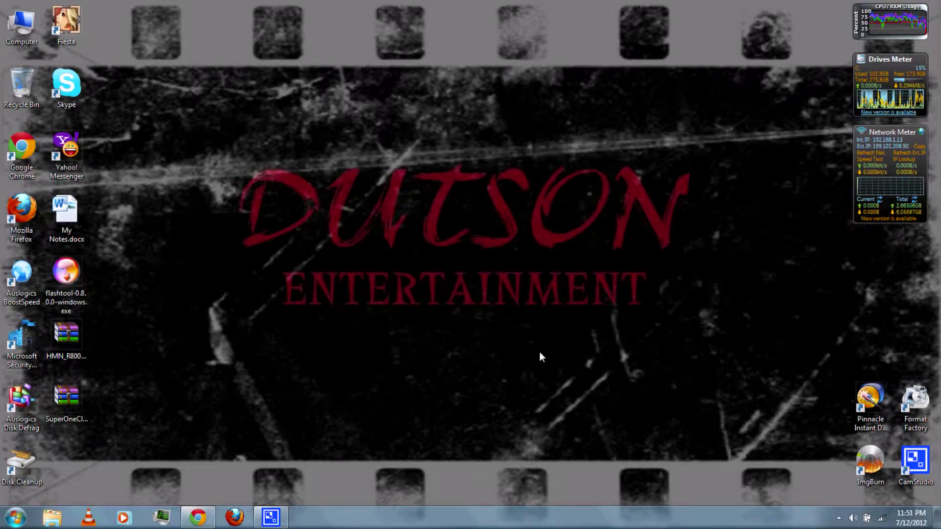
- Extract the HMN_R800x_3.0.1.E.0.88_Verizon.rar archive directly onto the desktop
click(64, 337)
right_click(65, 337)
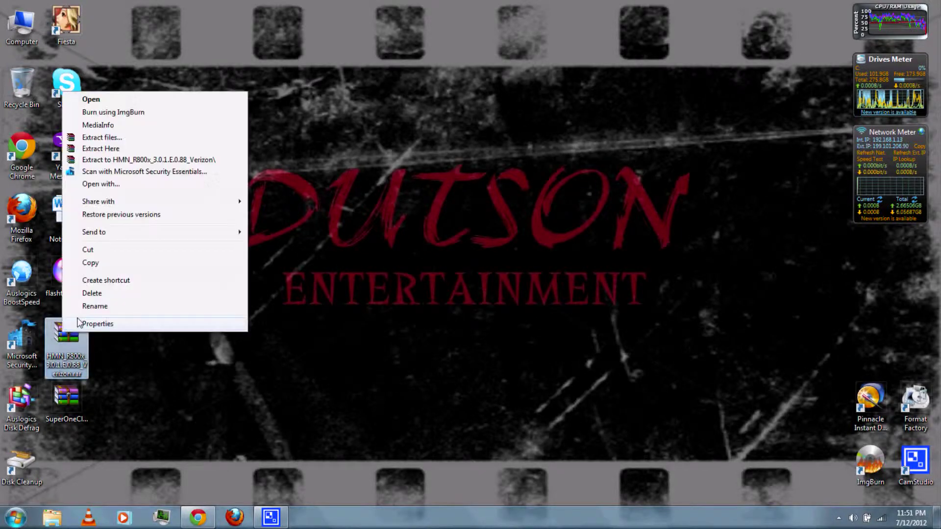
click(102, 150)
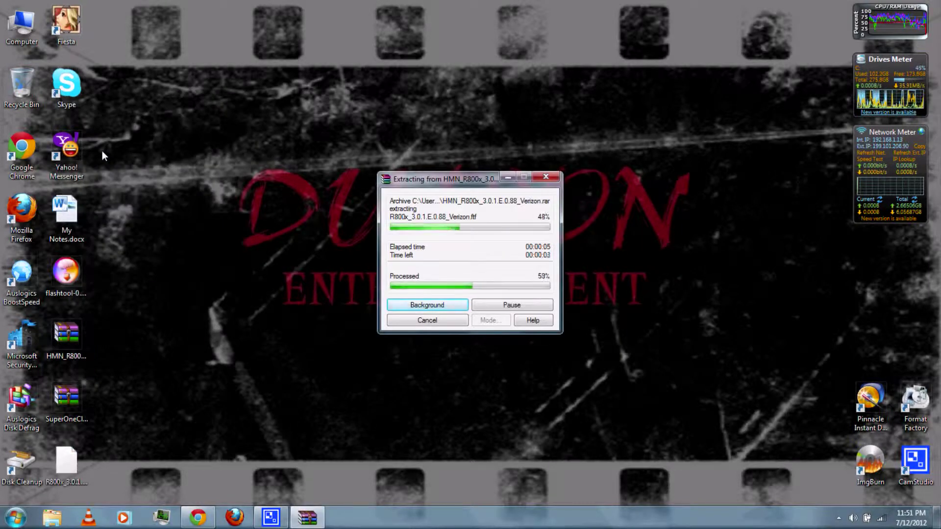
- Move the extracted R800x_3.0.1.E.0.88_Verizon.ftf file from the desktop into C:\Flashtool\firmwares
double_click(18, 25)
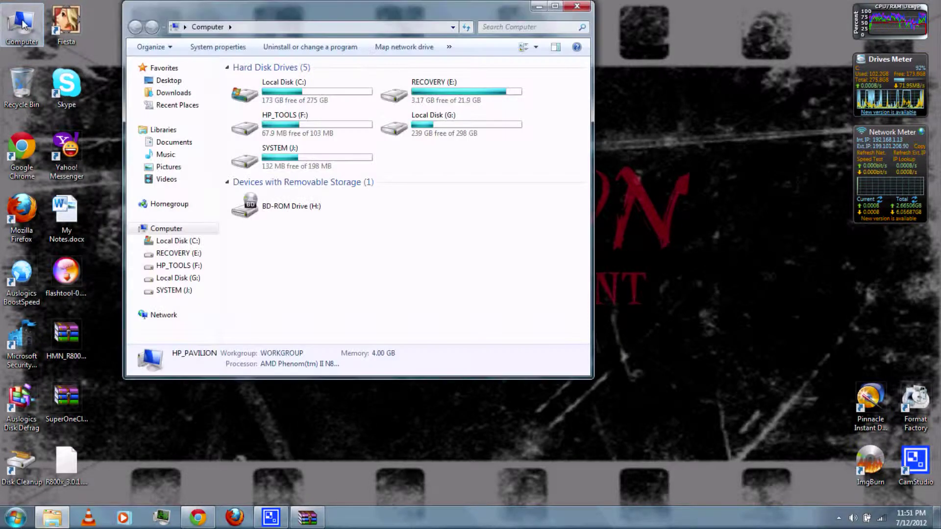
double_click(319, 91)
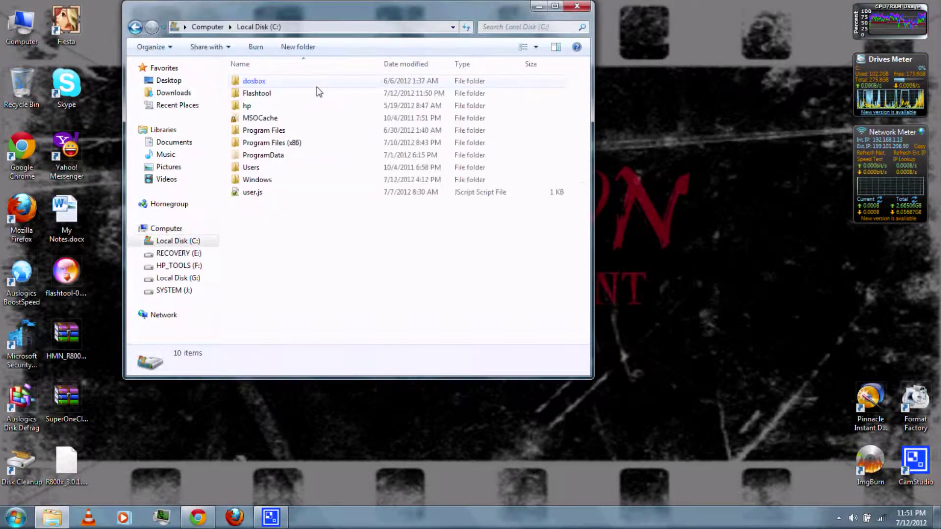
click(272, 95)
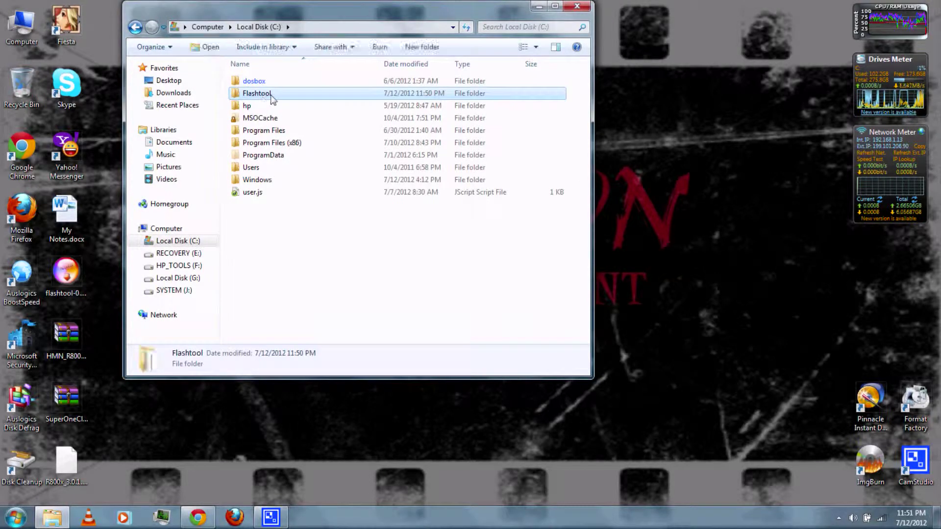
double_click(272, 95)
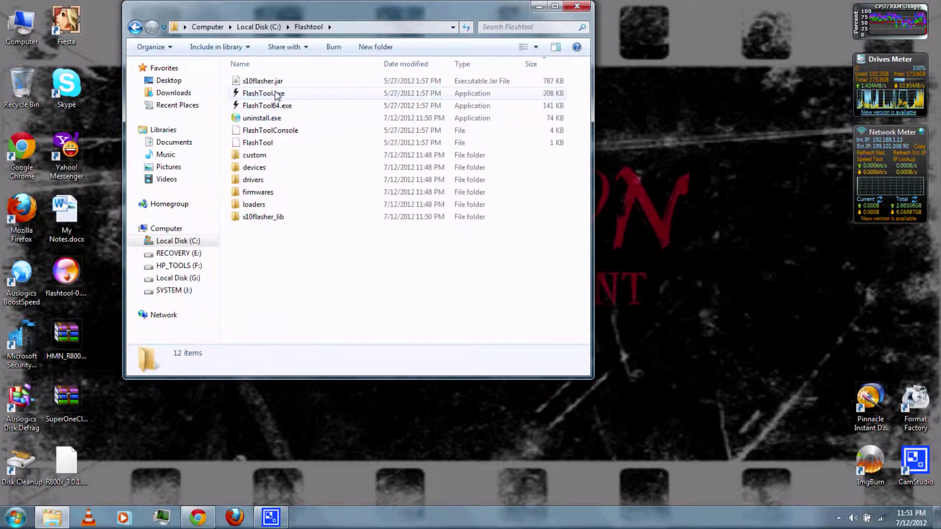
click(263, 196)
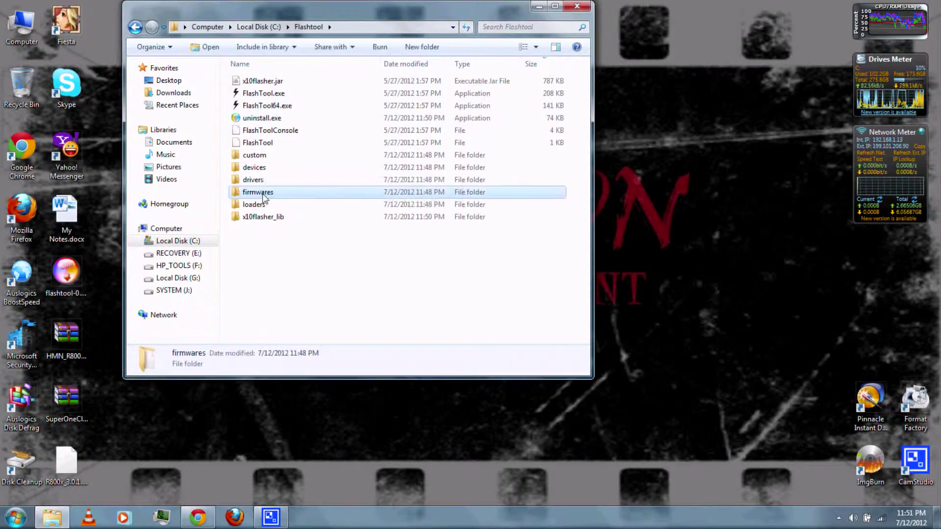
double_click(264, 196)
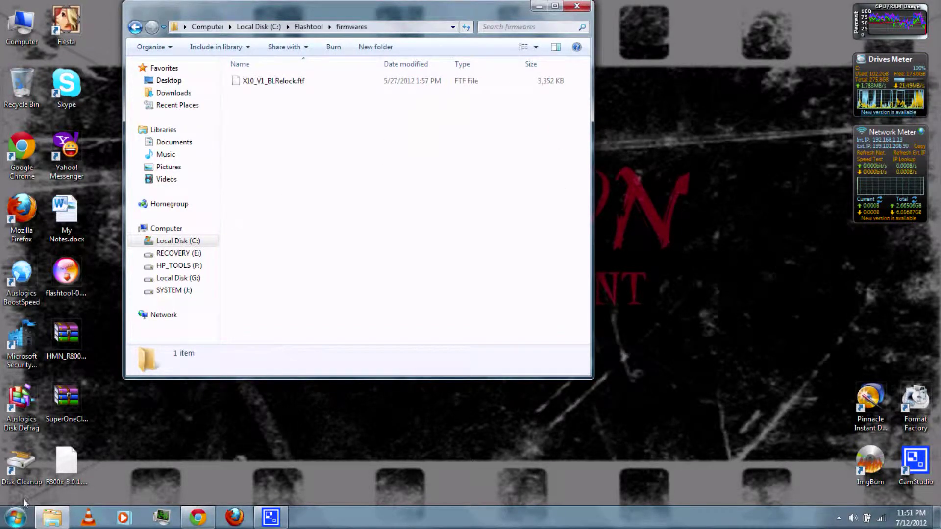
drag(64, 463, 361, 173)
- Launch Flashtool-drivers.exe from C:\Flashtool\drivers and advance its setup to the component selection
click(305, 27)
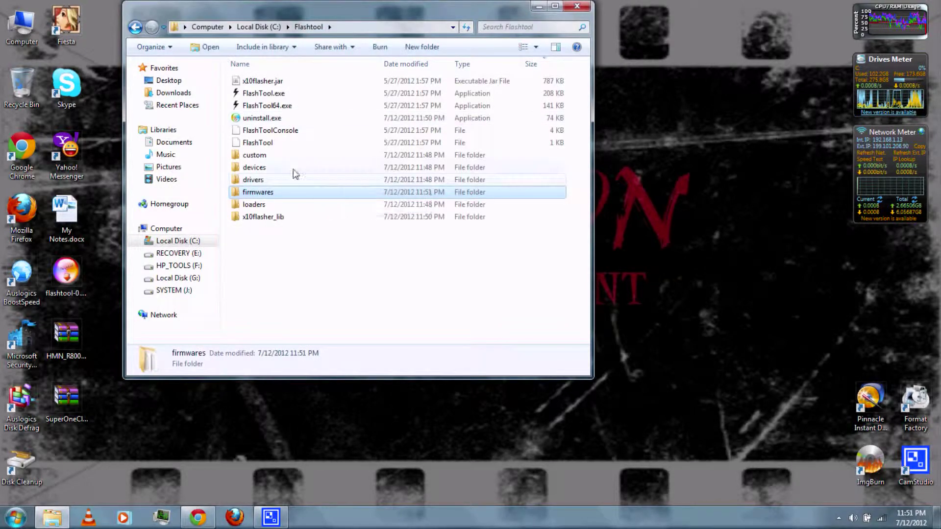
double_click(270, 182)
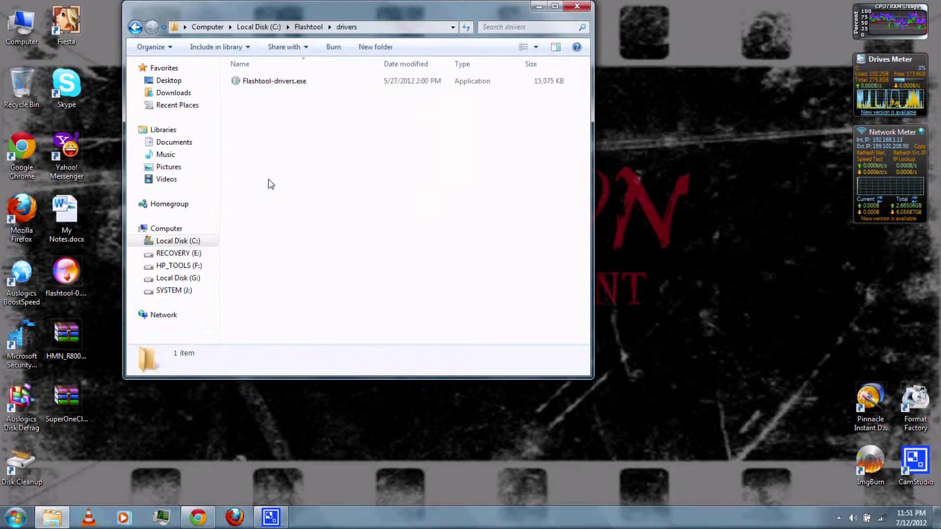
double_click(270, 81)
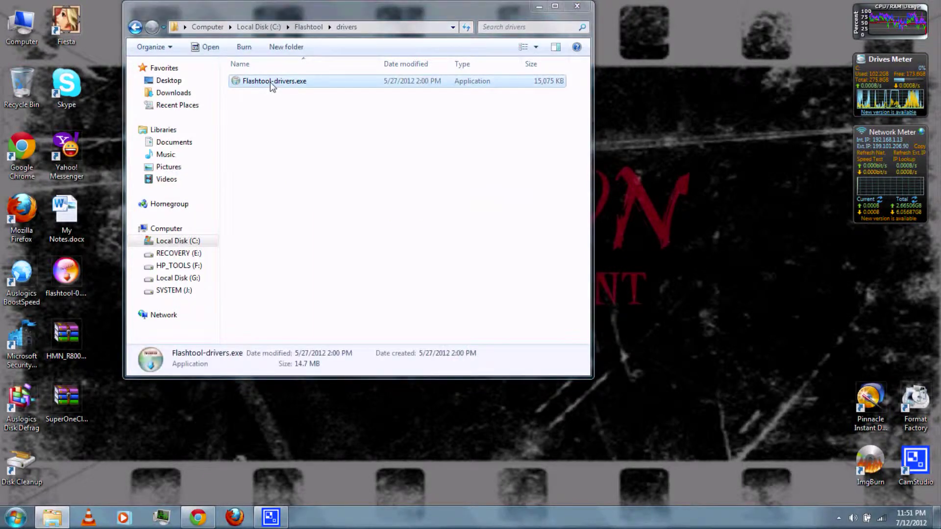
click(534, 352)
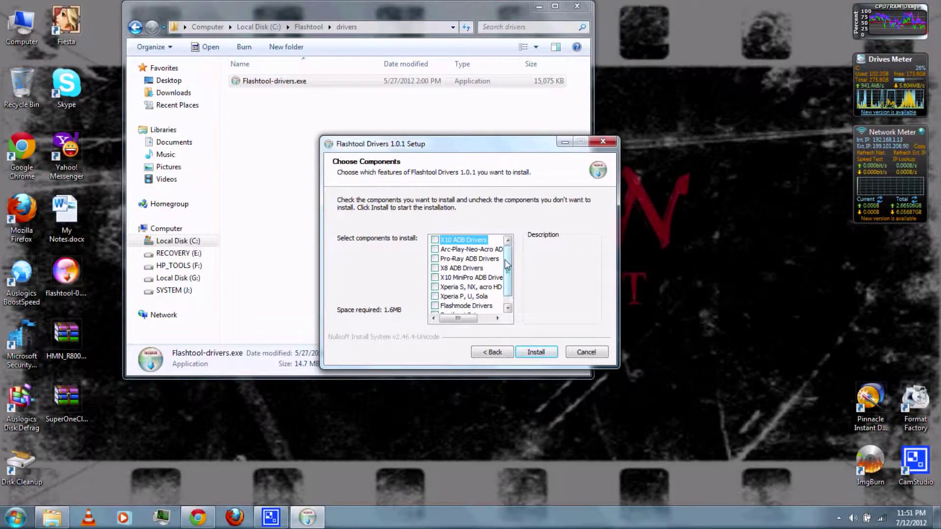
- Select the Flashmode Drivers and Fastboot Drivers components and start their installation
drag(507, 265, 507, 274)
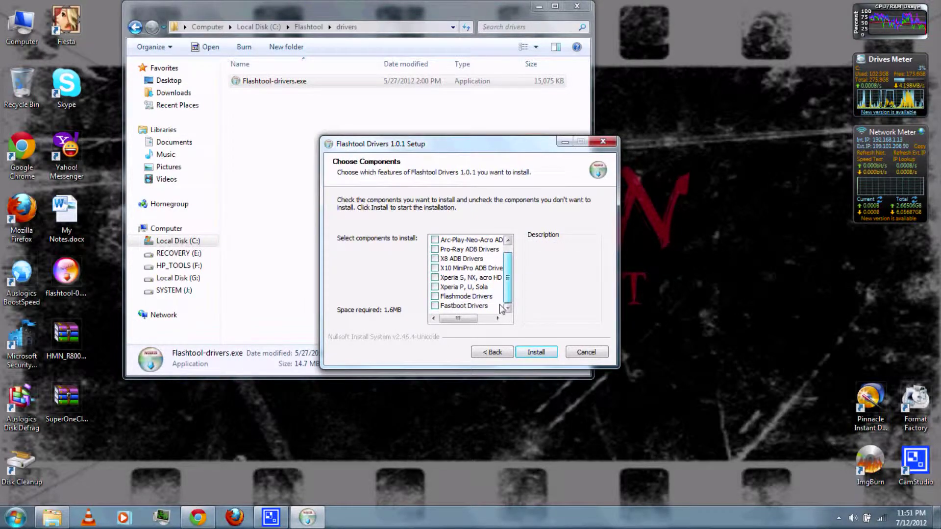
click(485, 318)
drag(468, 319, 451, 319)
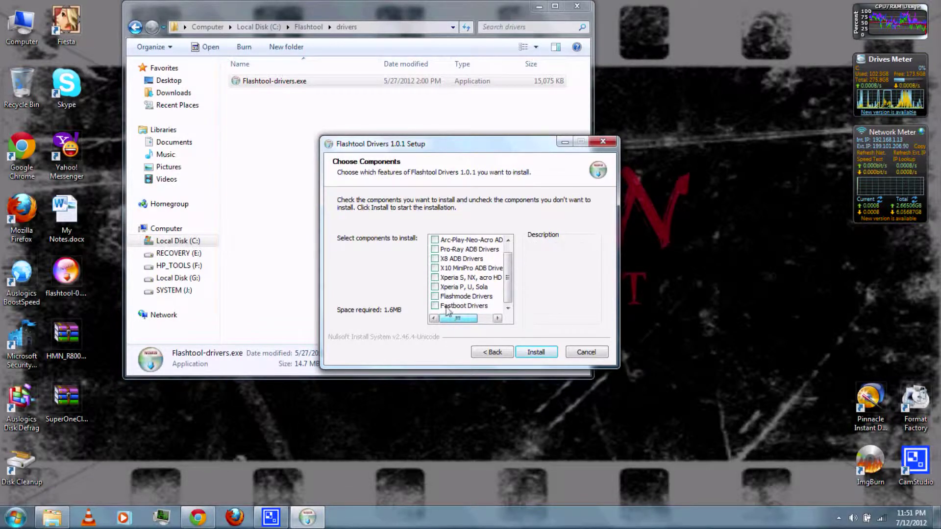
mouse_move(507, 267)
mouse_down()
mouse_move(513, 259)
mouse_move(513, 269)
mouse_up()
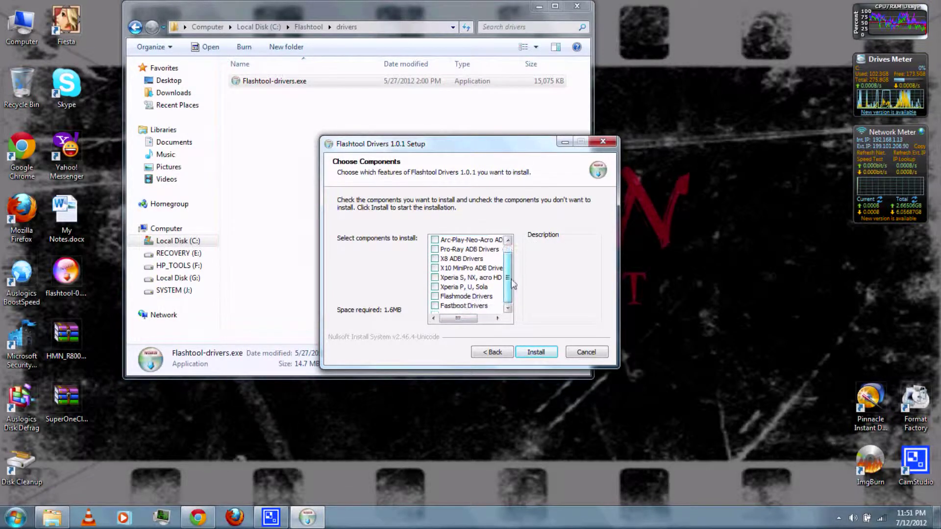
click(435, 297)
click(435, 306)
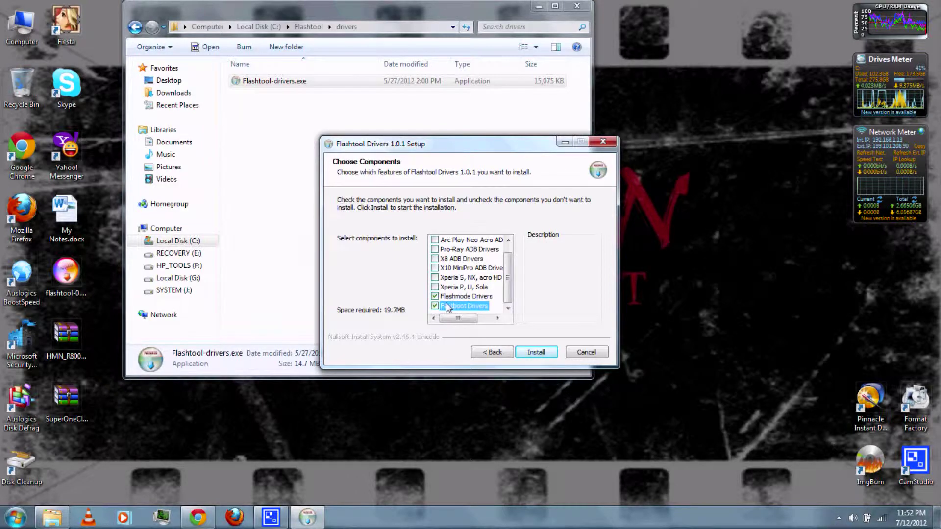
click(536, 353)
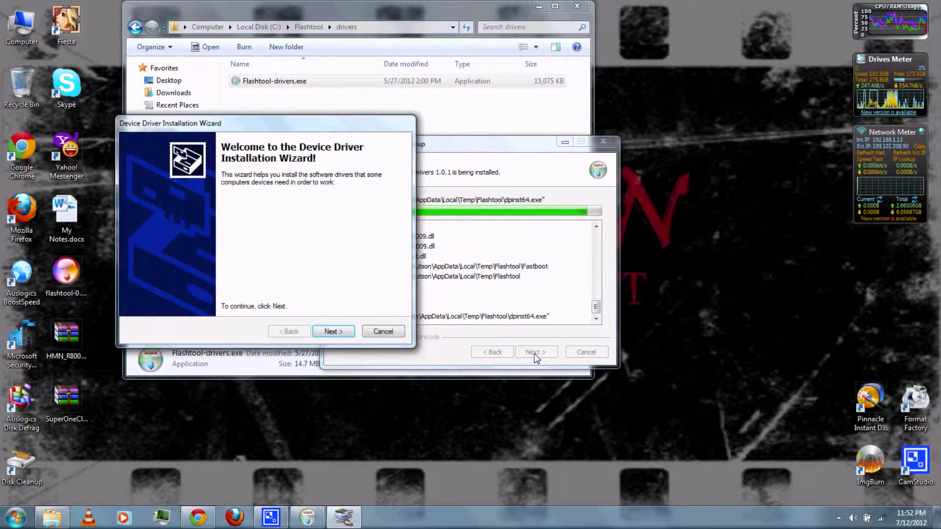
- Complete the Device Driver Installation Wizard and finish the Flashtool Drivers setup
click(343, 333)
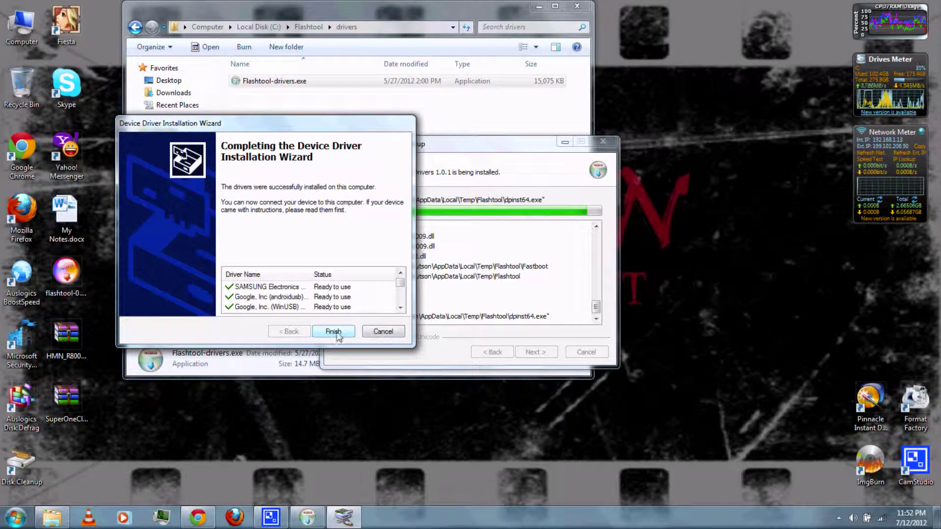
click(336, 333)
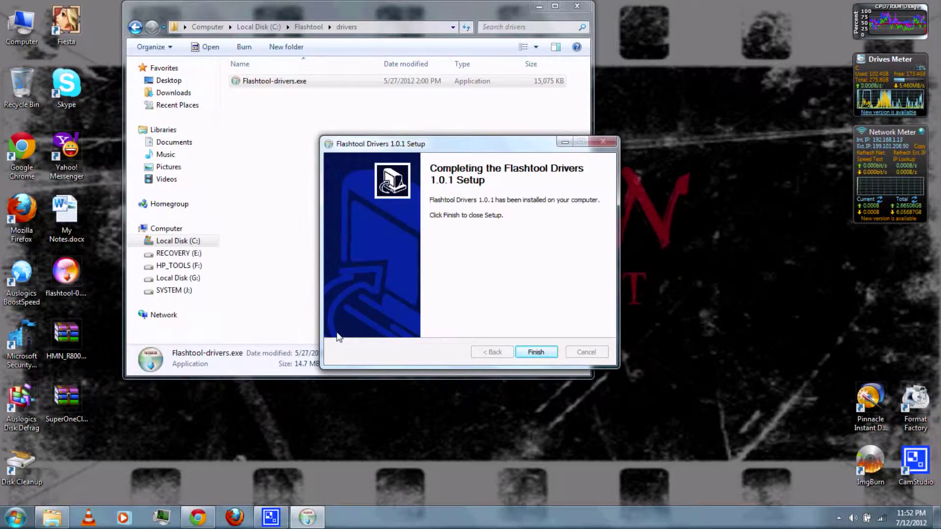
click(535, 352)
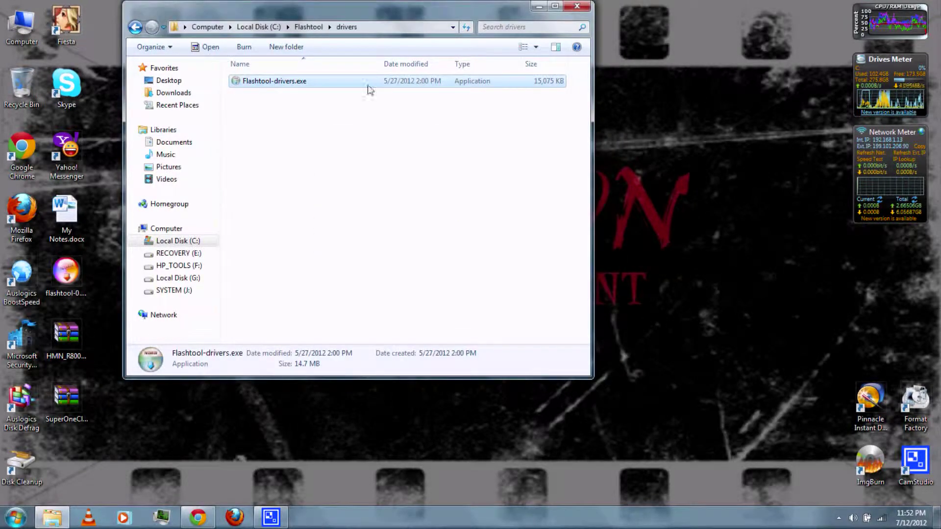
- Return to the C:\Flashtool folder and launch FlashTool64.exe
click(306, 28)
click(299, 167)
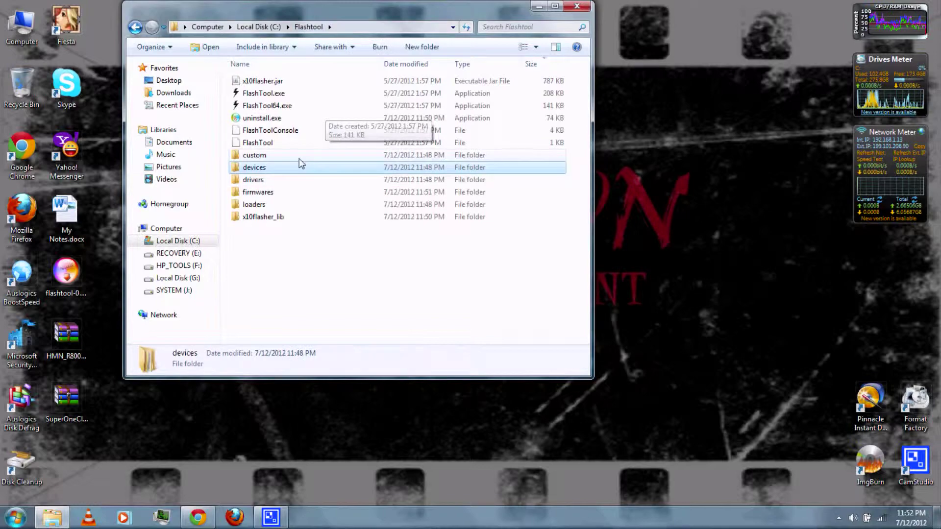
click(277, 108)
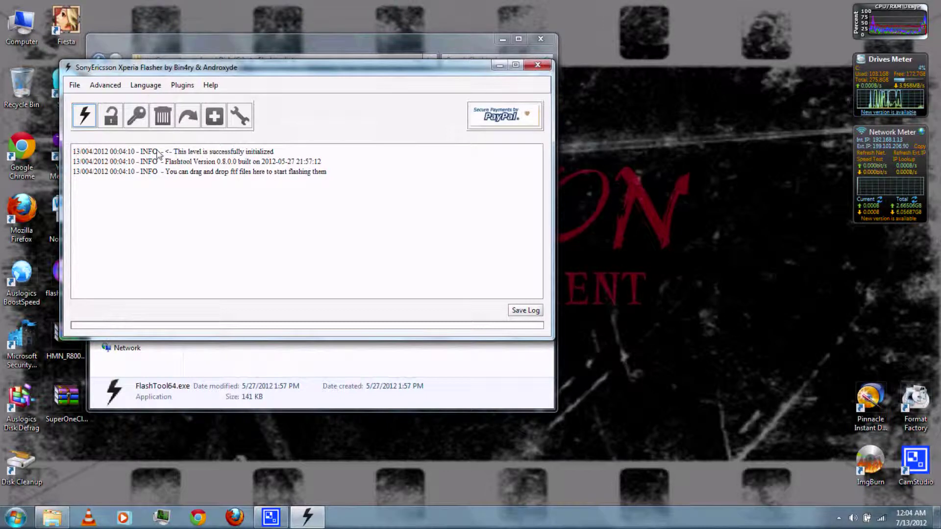
- Start flashing in Flashmode with the R800x Verizon firmware 3.0.1.E.0.88, keeping the preset wipe options
click(83, 116)
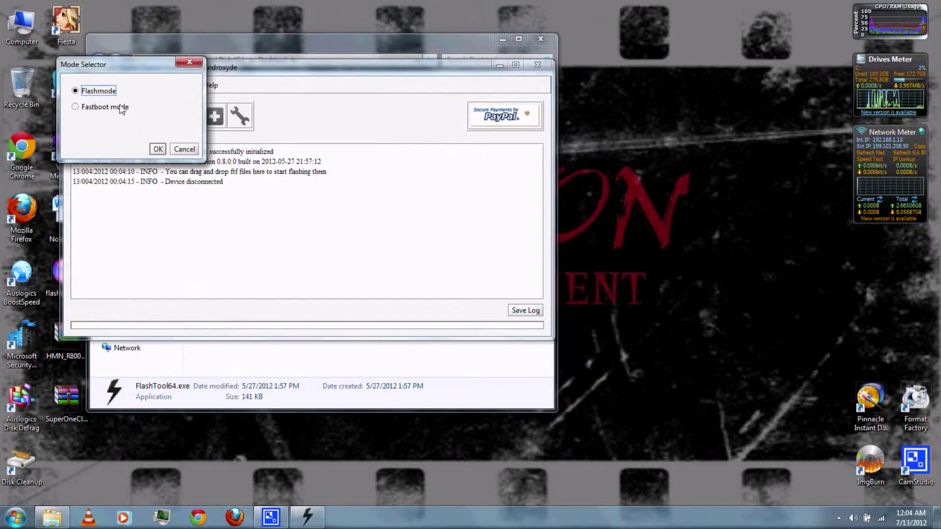
click(157, 150)
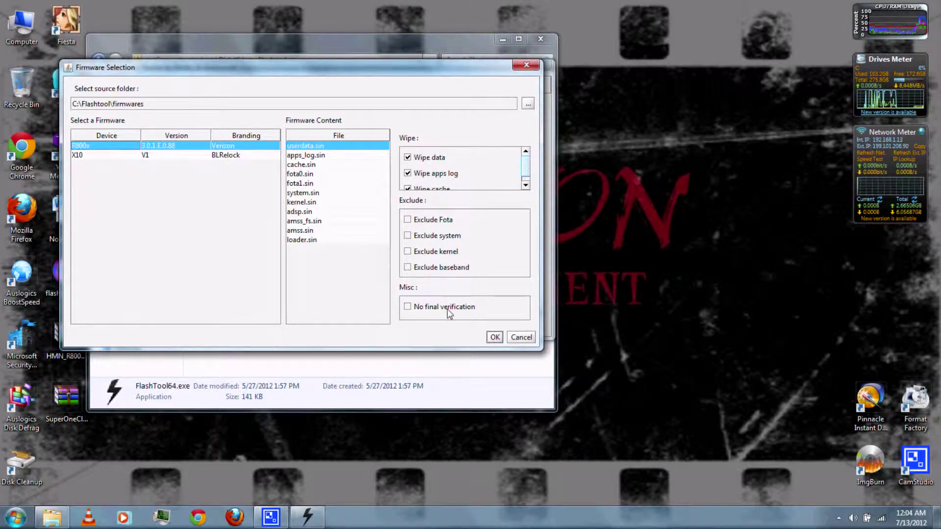
click(495, 337)
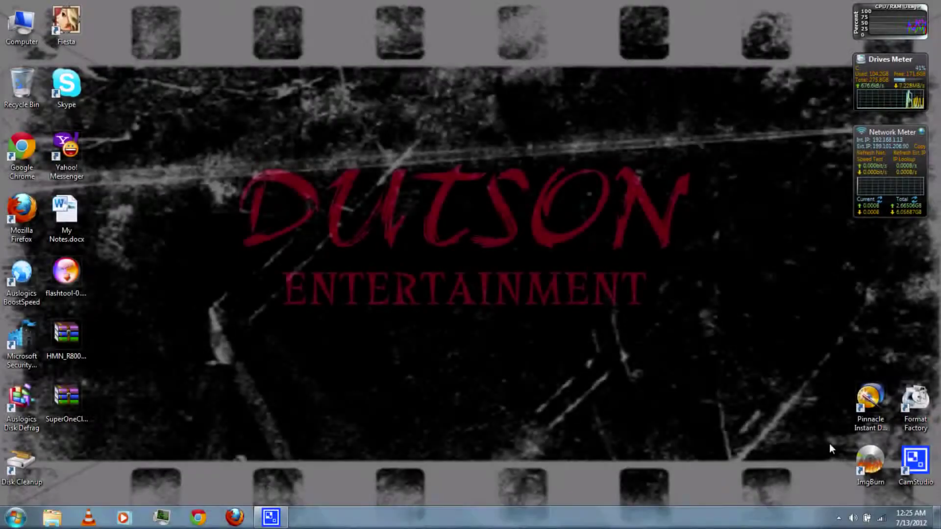
- Extract the SuperOneClickv2.3.3-ShortFuse archive into its own folder on the desktop and open that folder
click(71, 399)
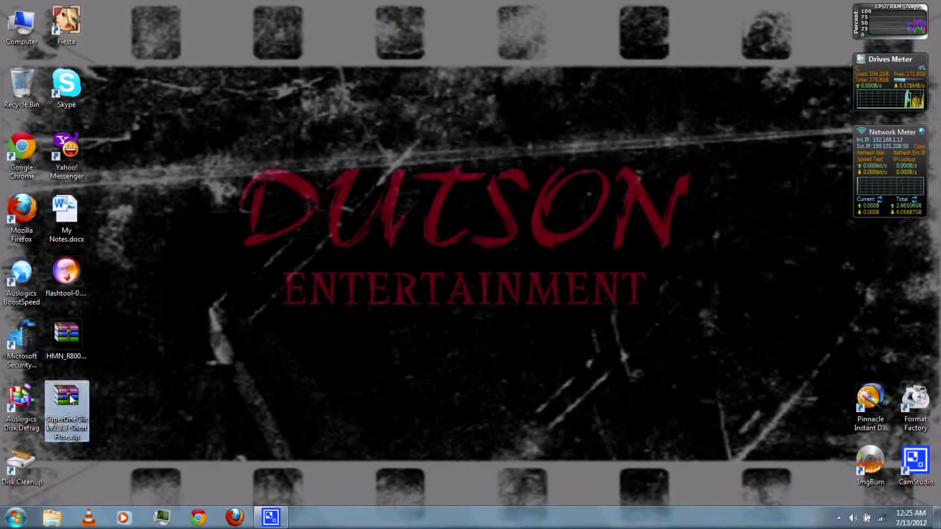
right_click(71, 399)
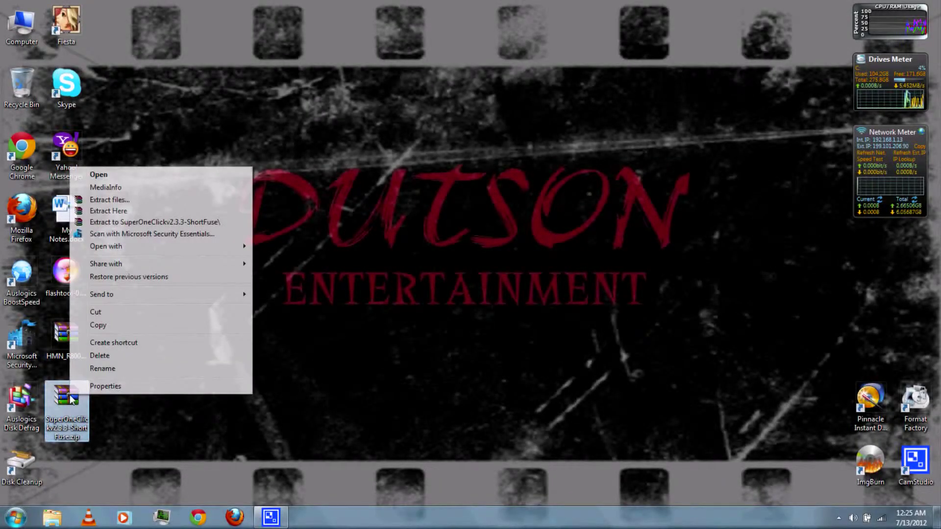
click(117, 223)
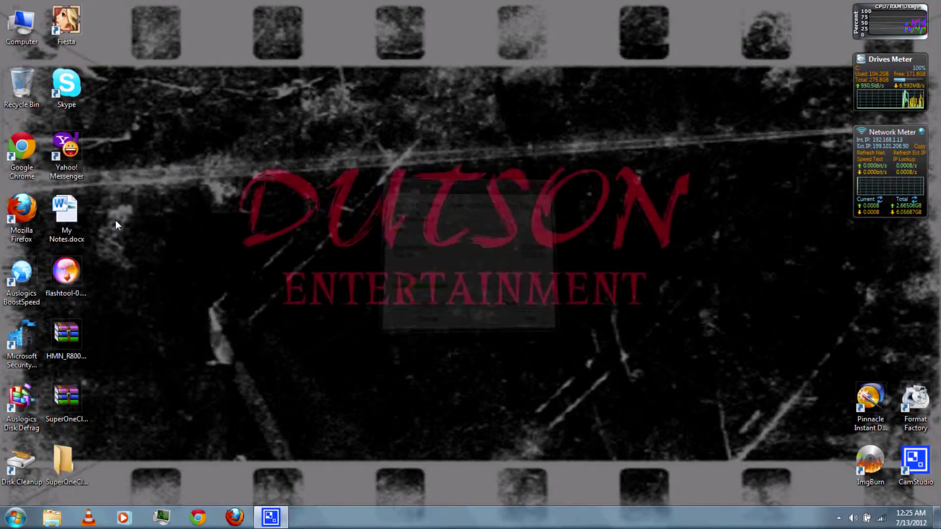
double_click(68, 460)
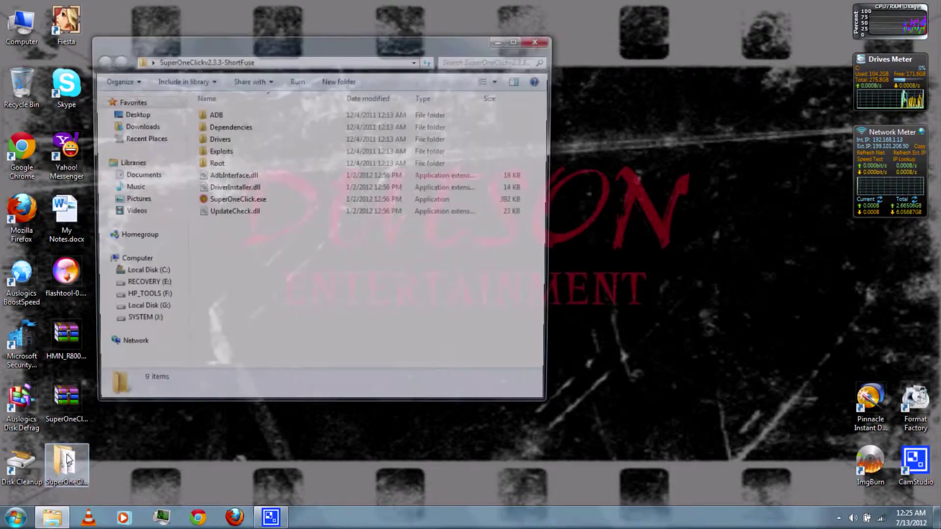
- Launch SuperOneClick.exe, postponing the donation, and root the connected phone with a closing root test
click(238, 203)
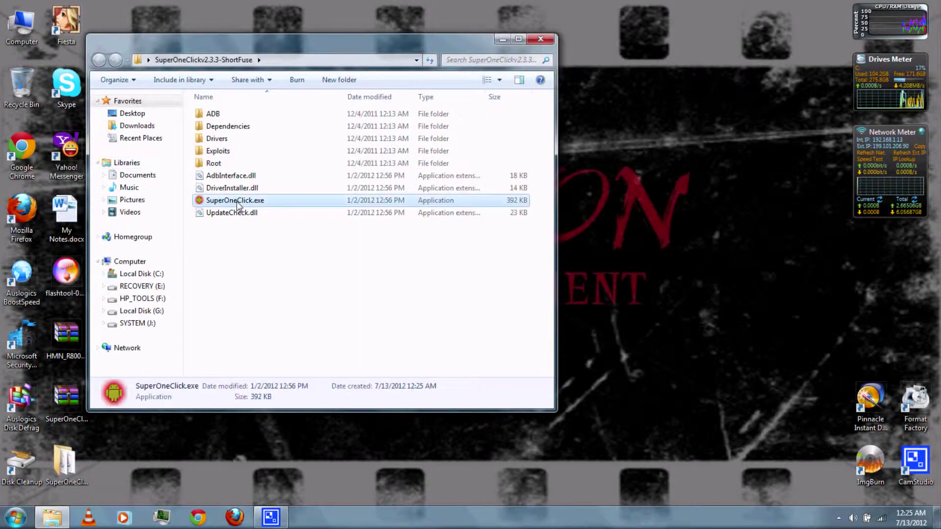
double_click(238, 202)
click(377, 345)
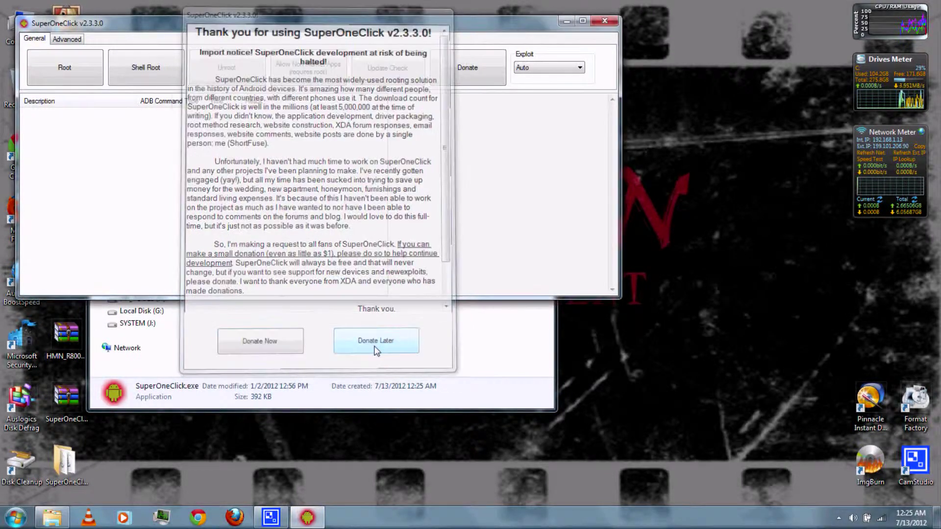
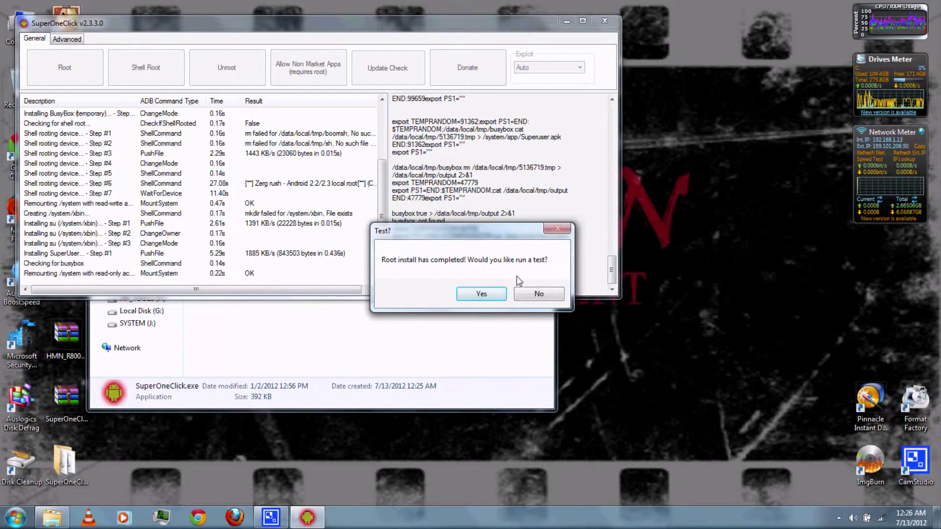
click(480, 295)
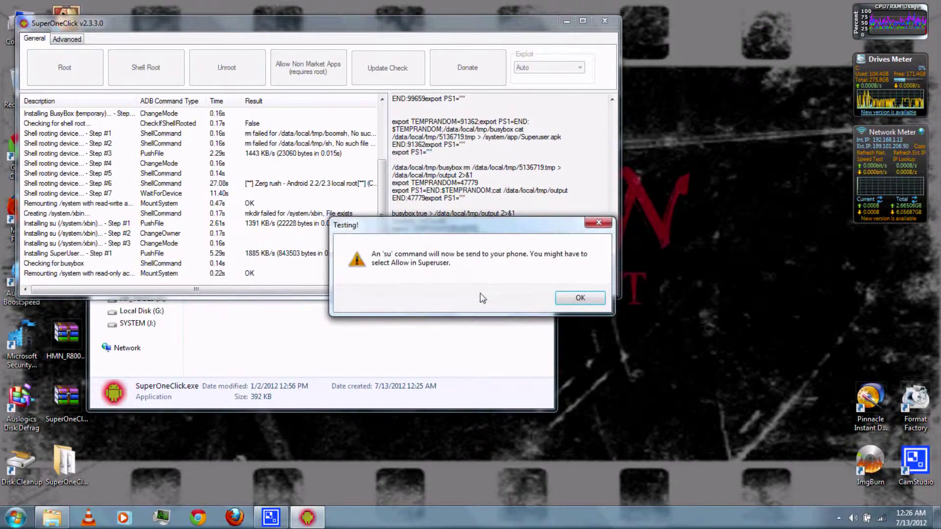
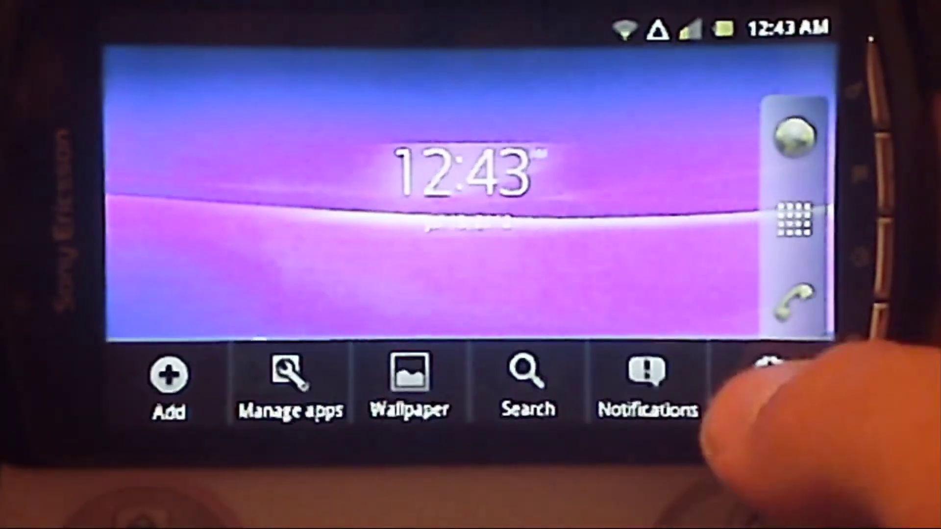
- Examine the model number, Android version and baseband version in the phone's About phone settings
click(769, 387)
click(559, 387)
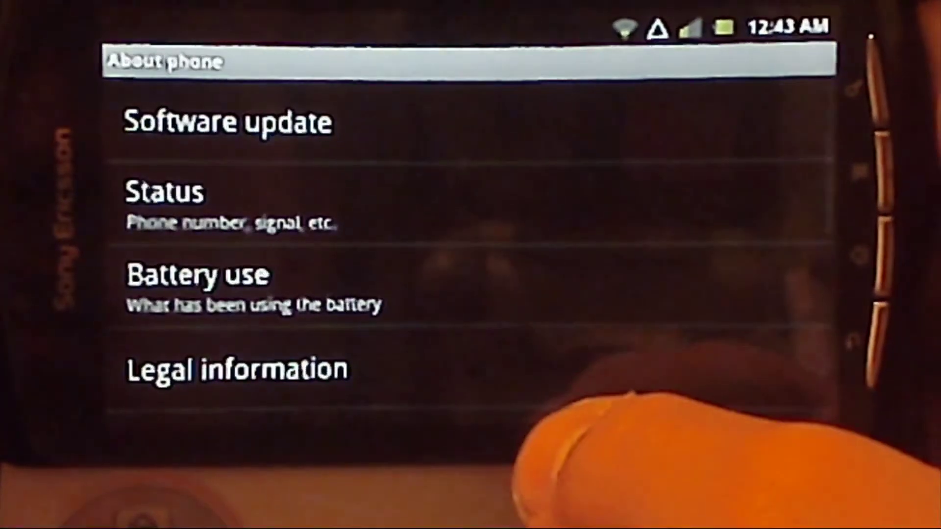
drag(588, 392, 588, 128)
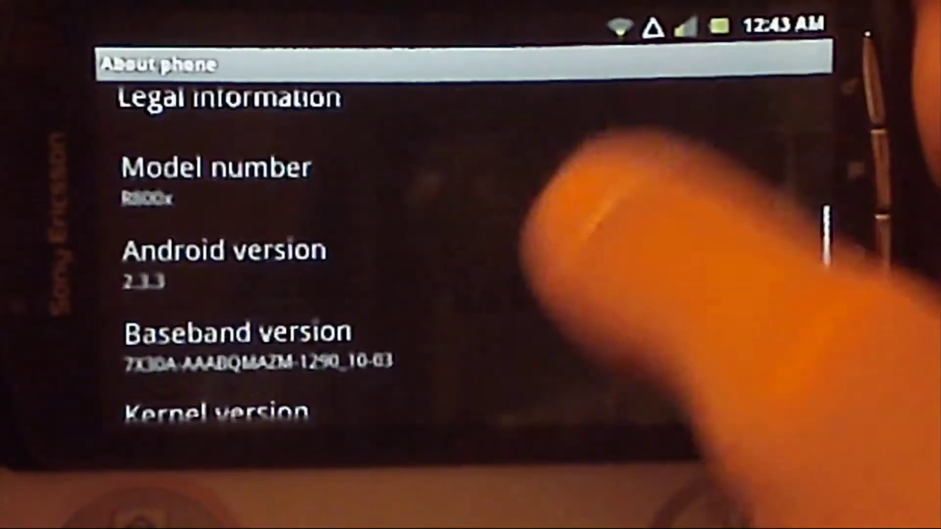
click(539, 259)
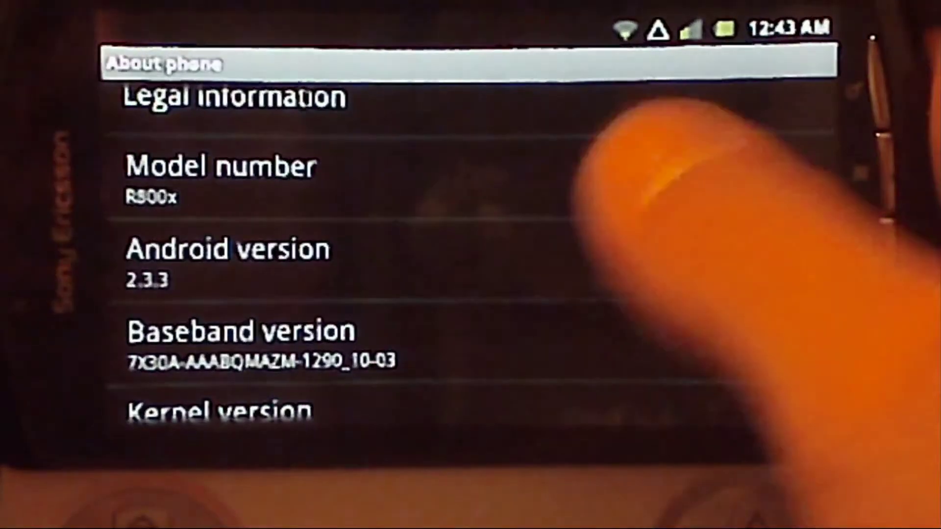
drag(609, 147, 588, 473)
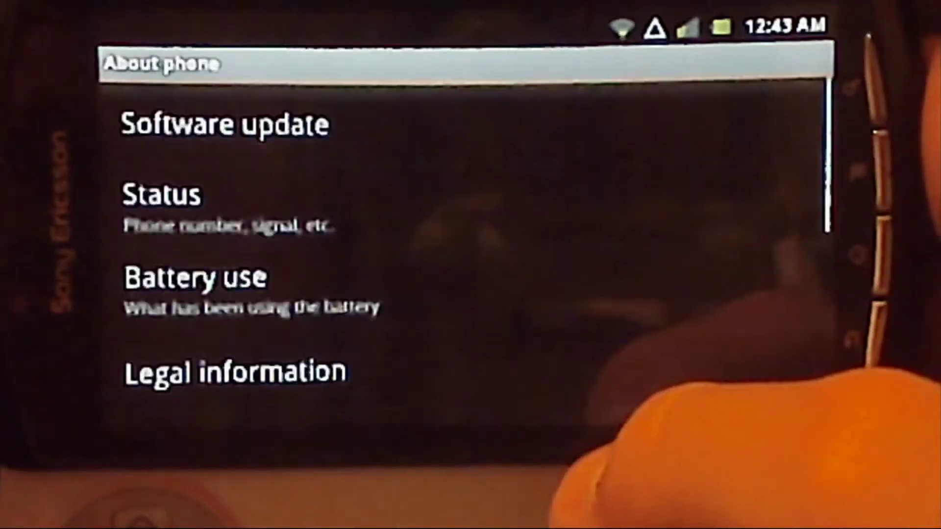
- Inspect the current firmware version information in the phone's software update screen and return to the home screen
click(584, 123)
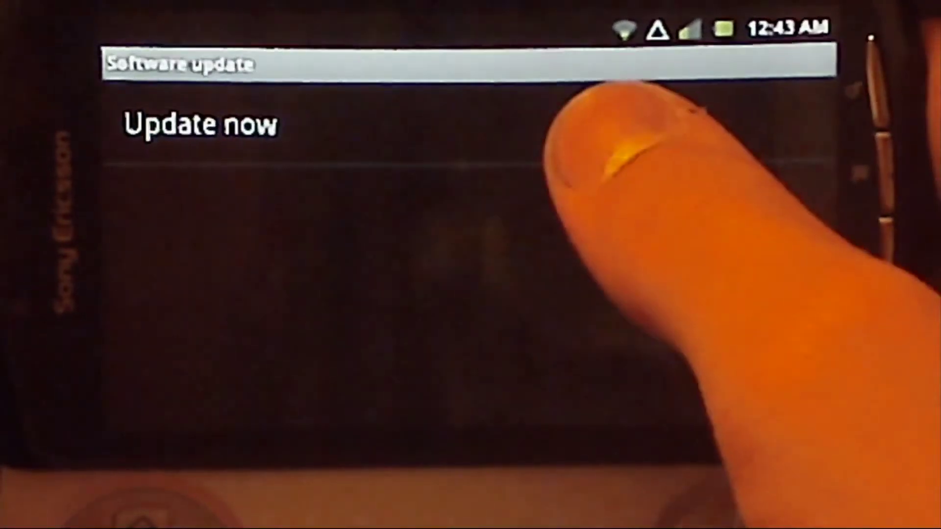
click(568, 125)
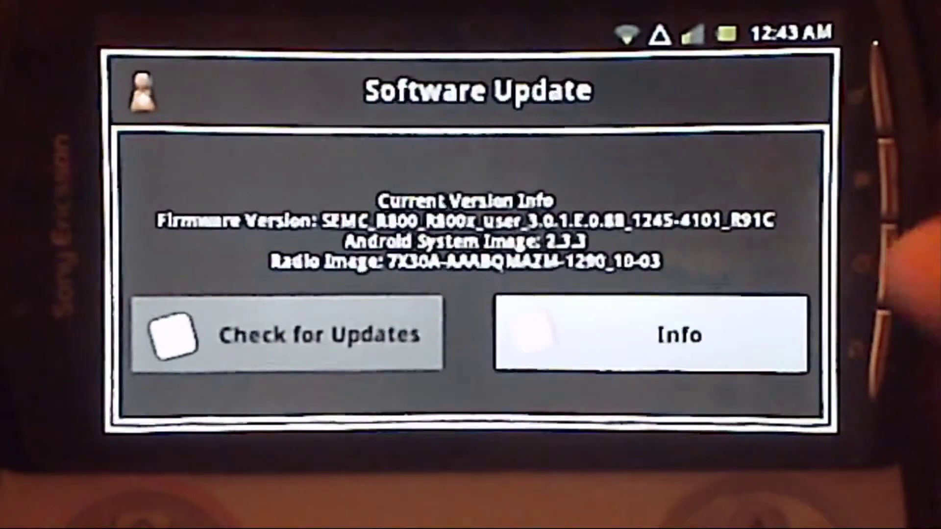
click(877, 265)
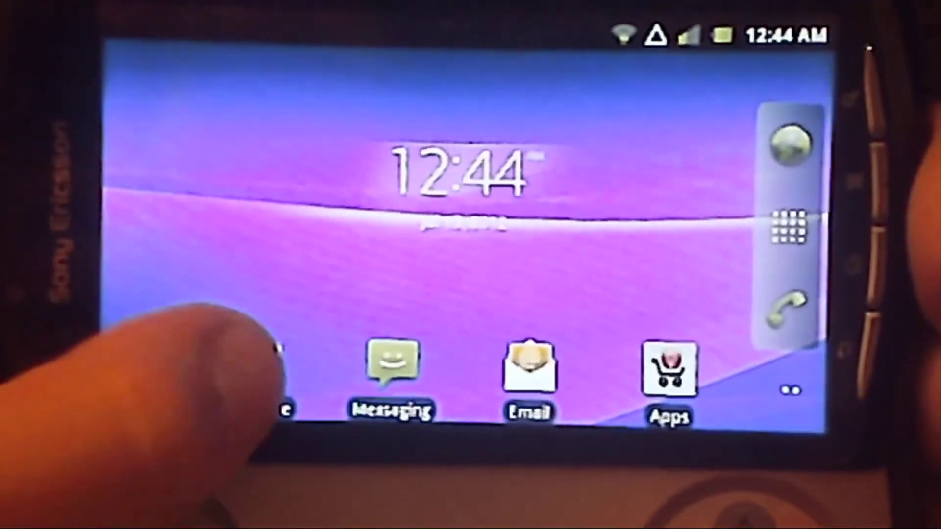
- Open Google Play on the phone and search it for "Wifi tether"
click(255, 373)
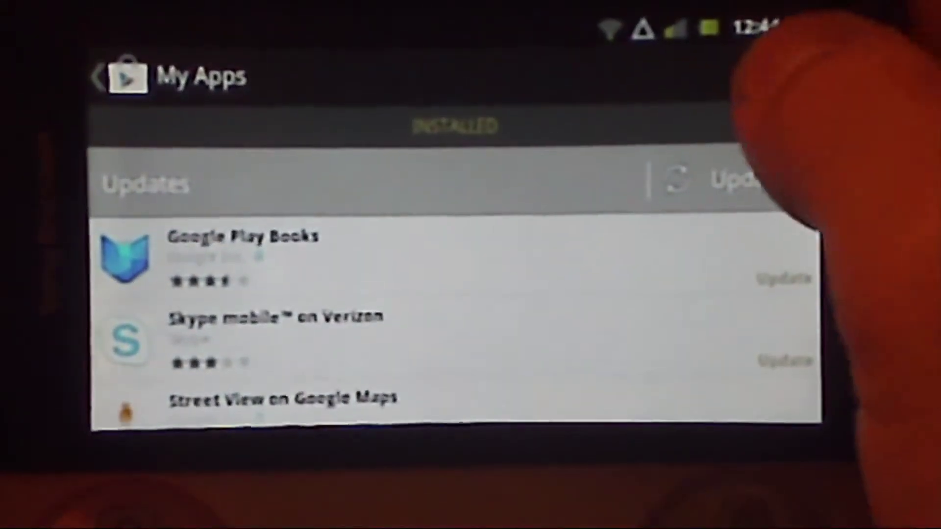
click(765, 81)
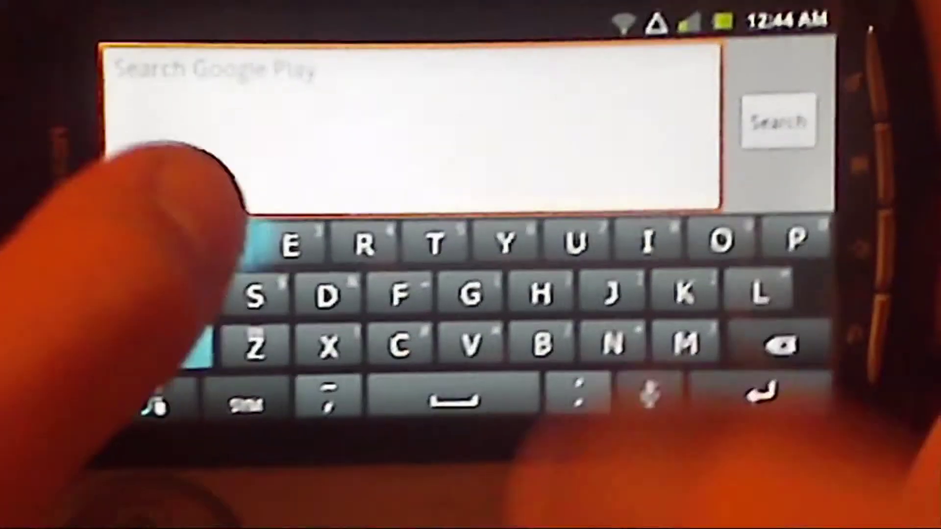
text(Wifi)
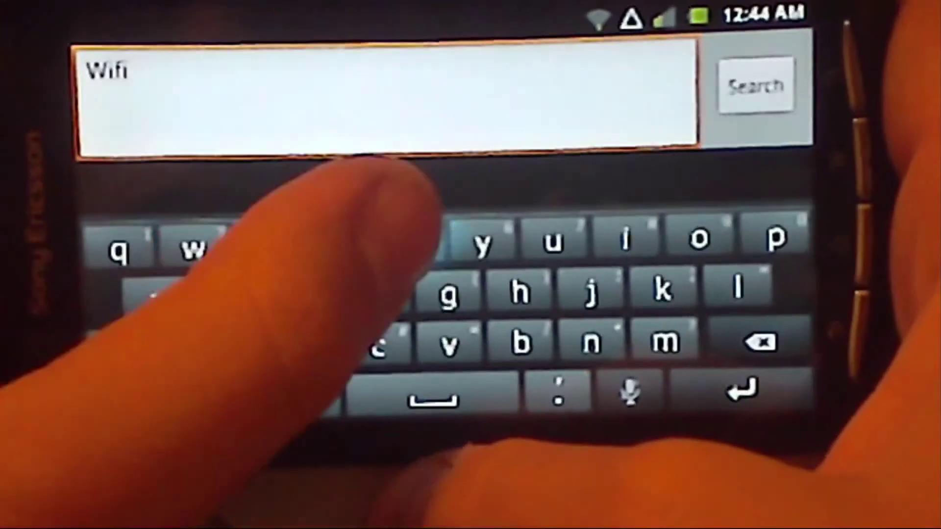
text( t)
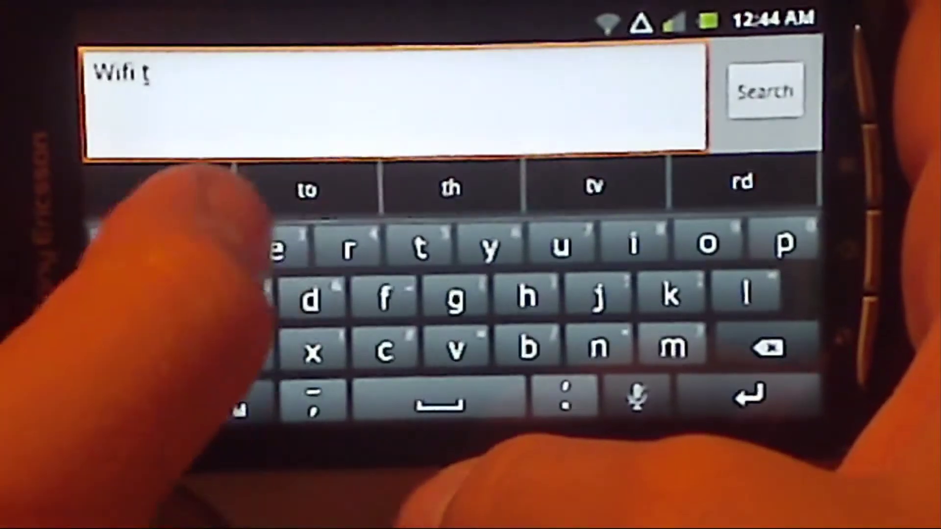
text(eth)
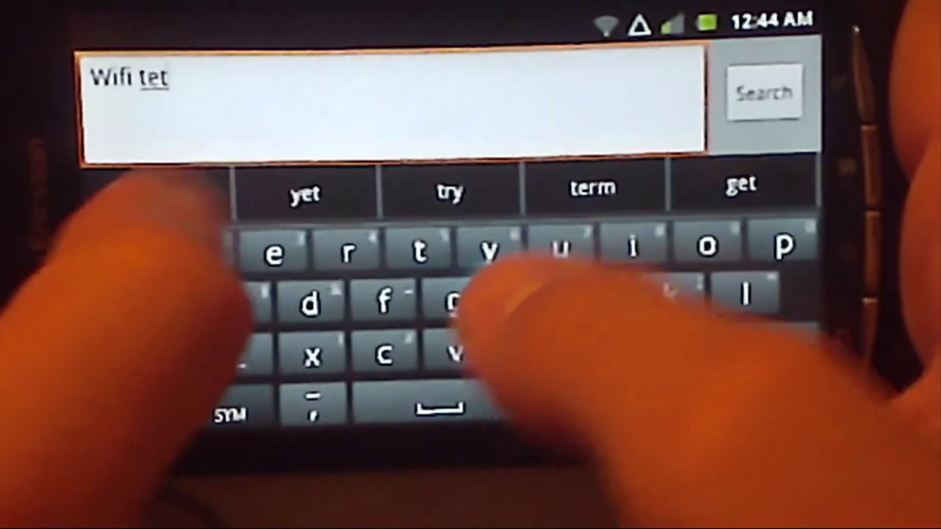
click(306, 194)
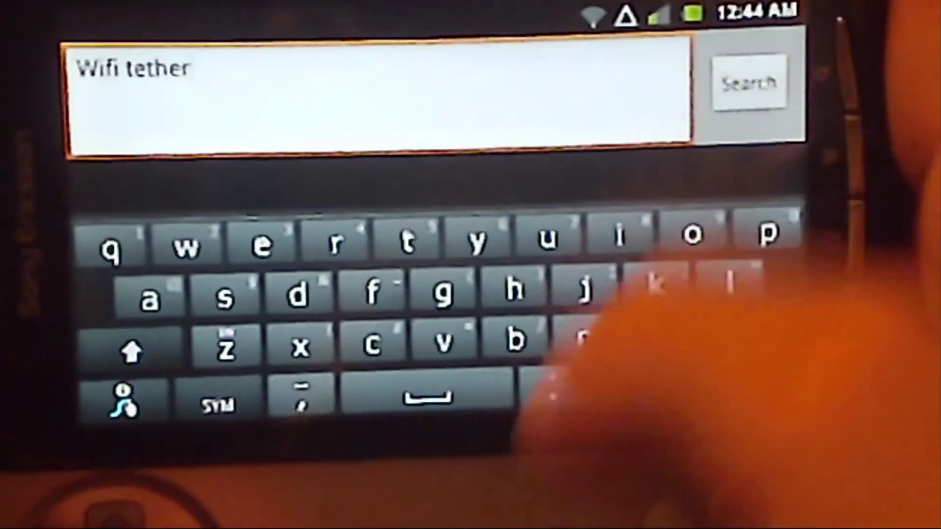
click(720, 392)
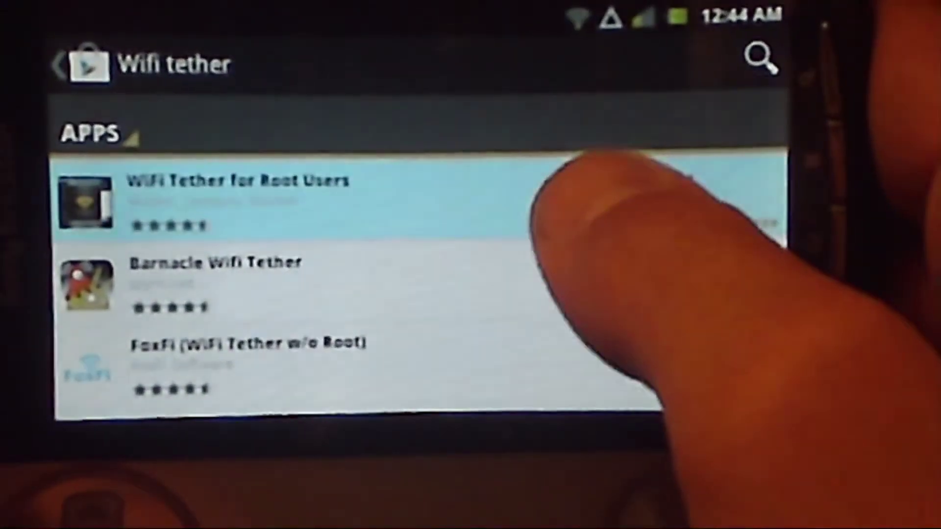
- Install WiFi Tether for Root Users from the search results, accepting its permissions
click(574, 196)
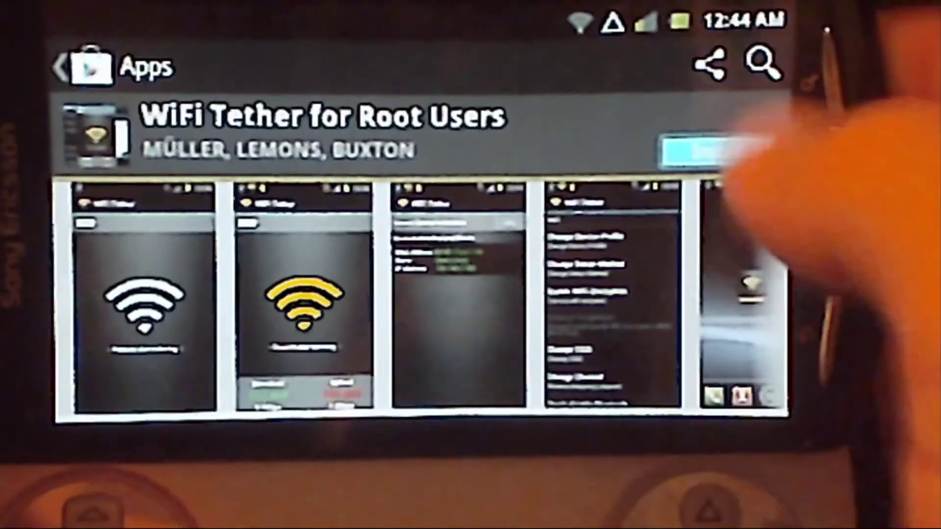
click(716, 150)
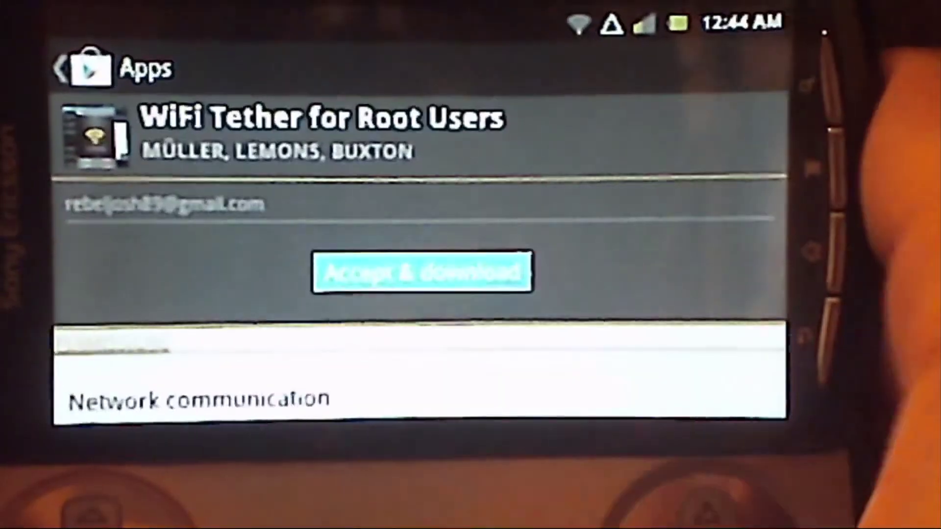
click(422, 273)
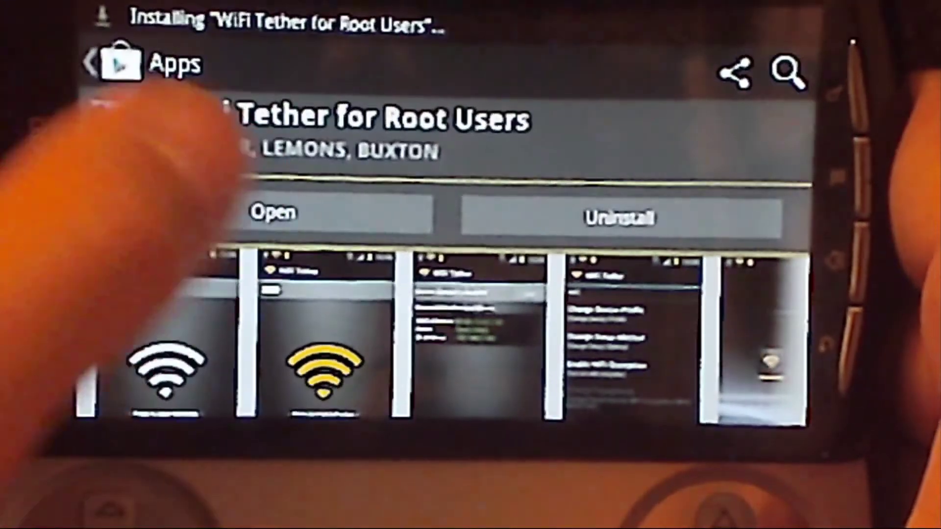
- Open WiFi Tether for Root Users, dismiss the donation request and start tethering
click(281, 216)
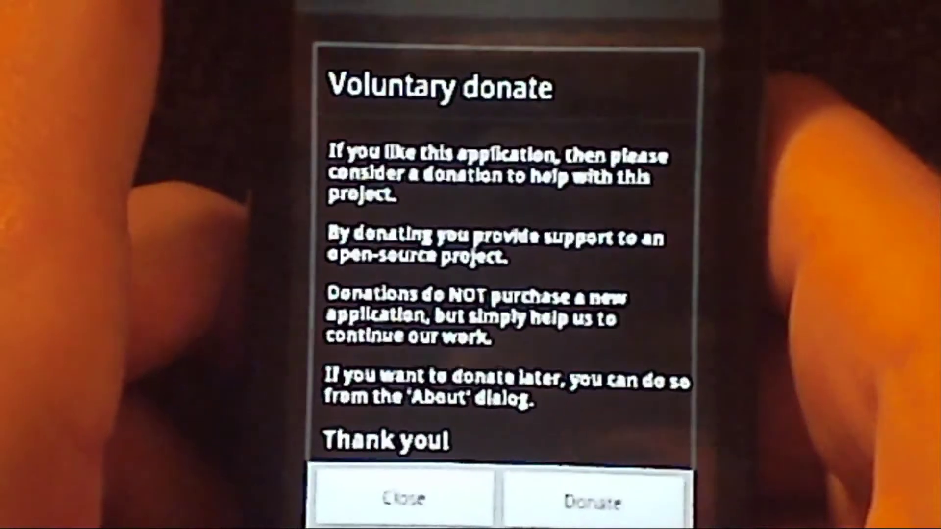
click(404, 497)
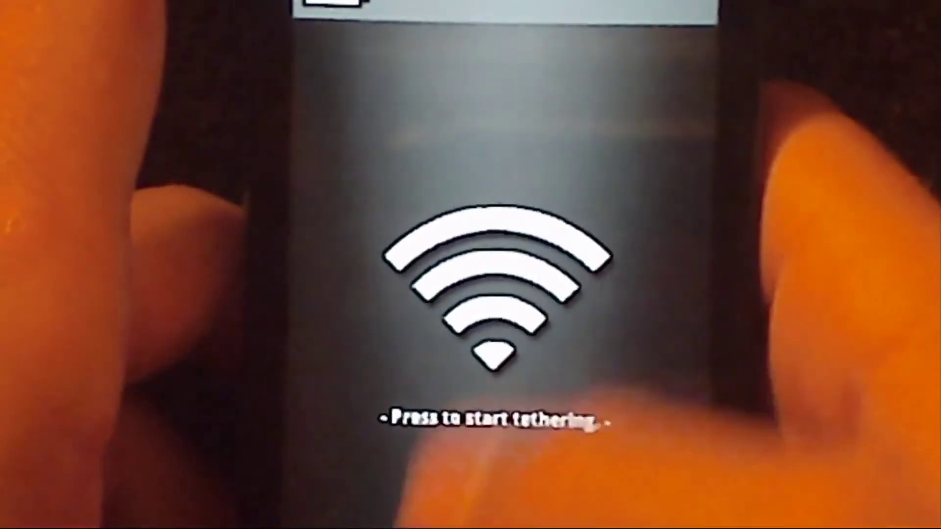
click(500, 294)
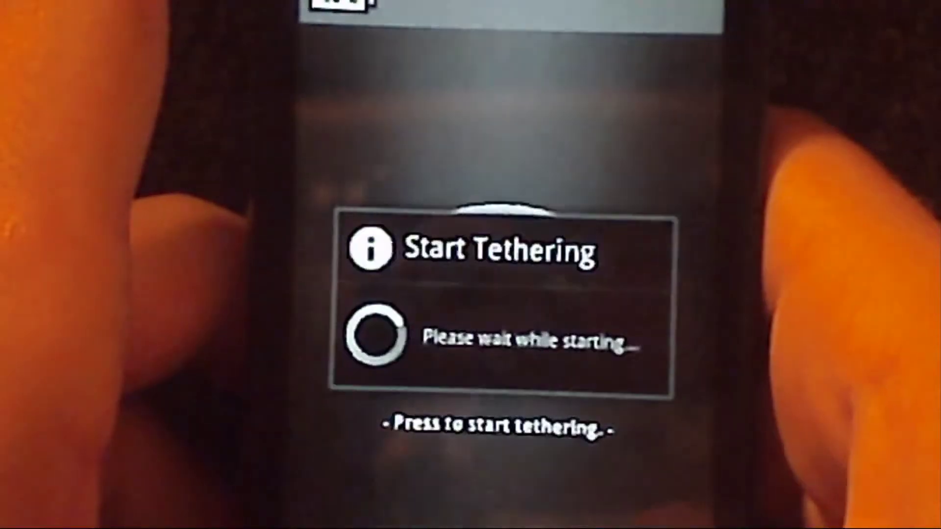